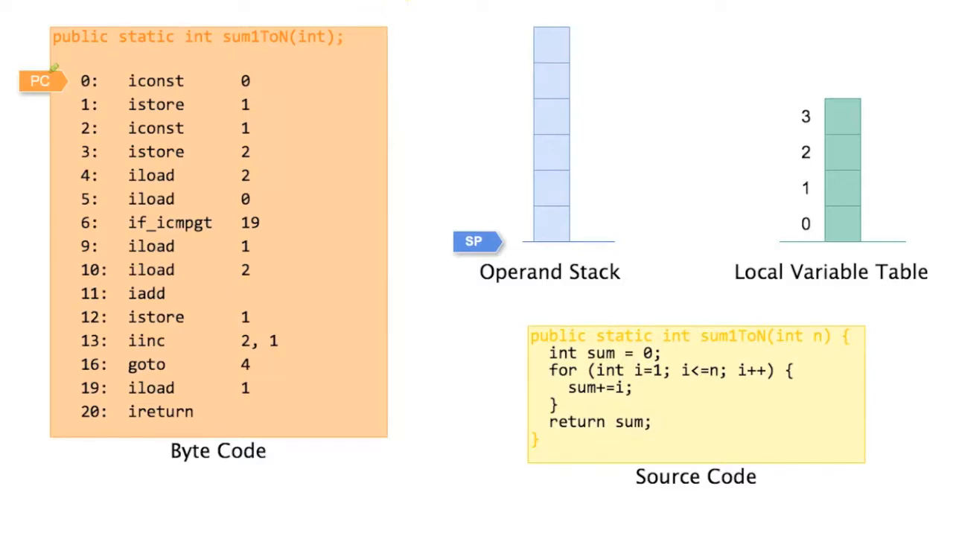
Step: Mark the offset 0:, the iconst opcode and operand 0 on the first bytecode line in red
left_click_drag(74, 60, 109, 58)
left_click_drag(133, 73, 171, 64)
left_click_drag(237, 78, 282, 76)
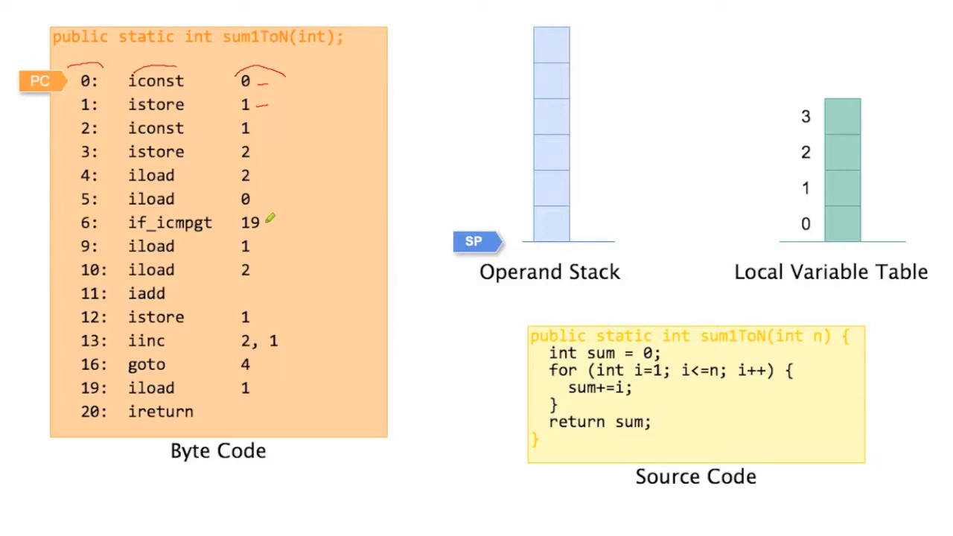
Step: Tick jump targets 19 and 4 in red and underline the Operand Stack label
left_click_drag(266, 224, 282, 221)
left_click_drag(259, 365, 272, 362)
left_click_drag(525, 290, 550, 285)
Step: Underline the Local Variable Table label in red
left_click_drag(819, 292, 841, 287)
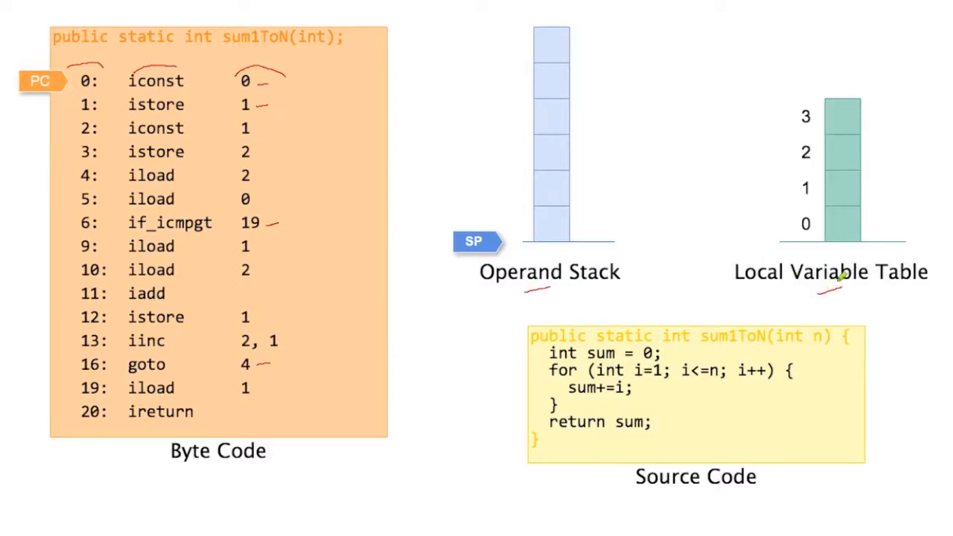